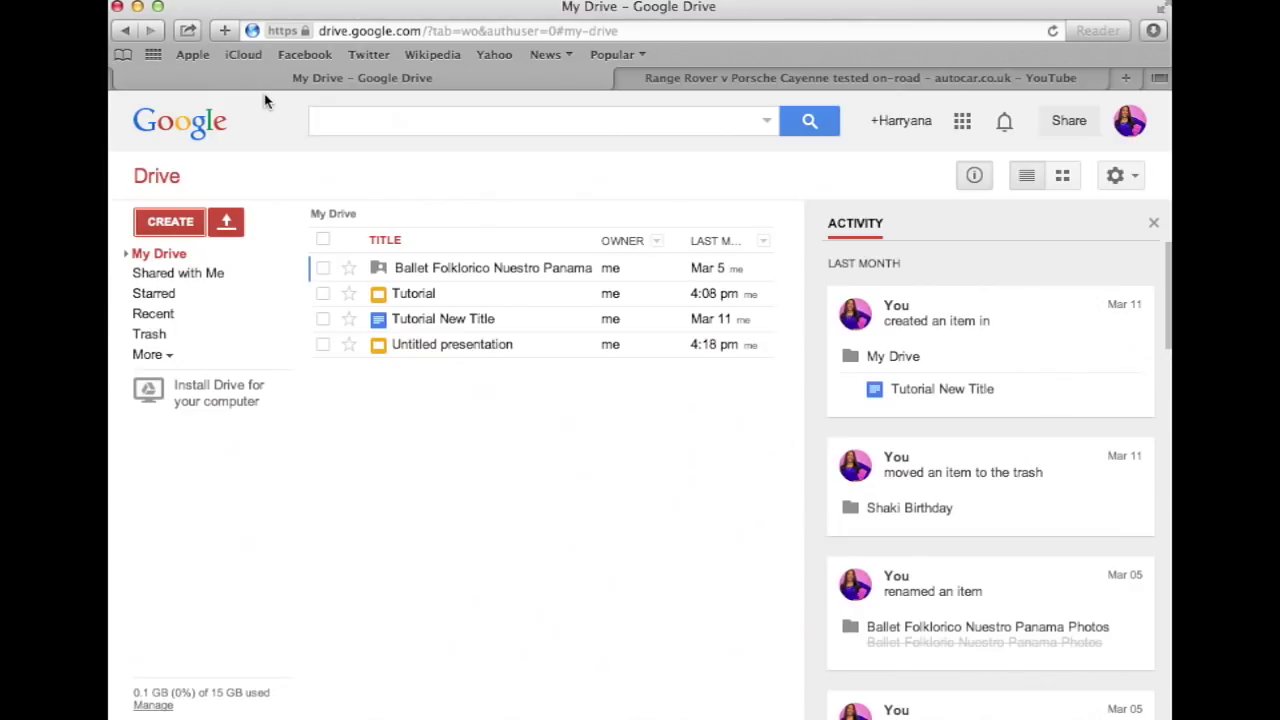
Create a new presentation with the Modern theme.
left_click(171, 222)
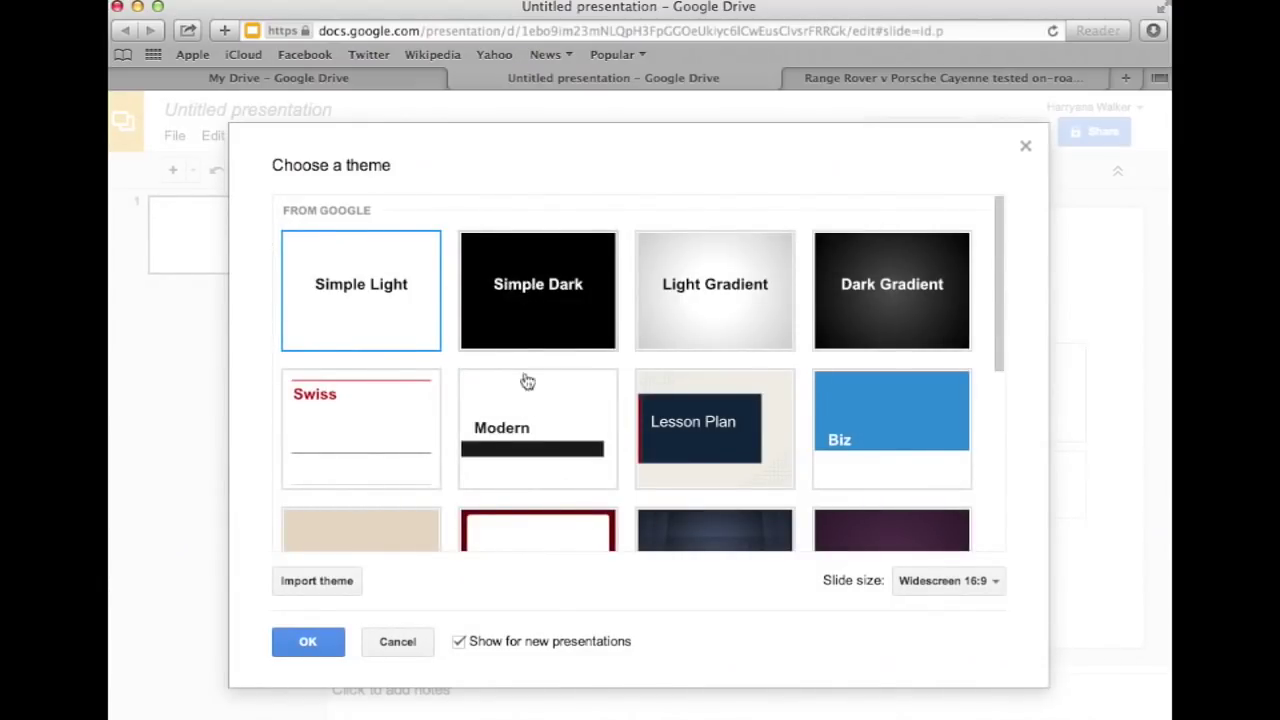
left_click(524, 432)
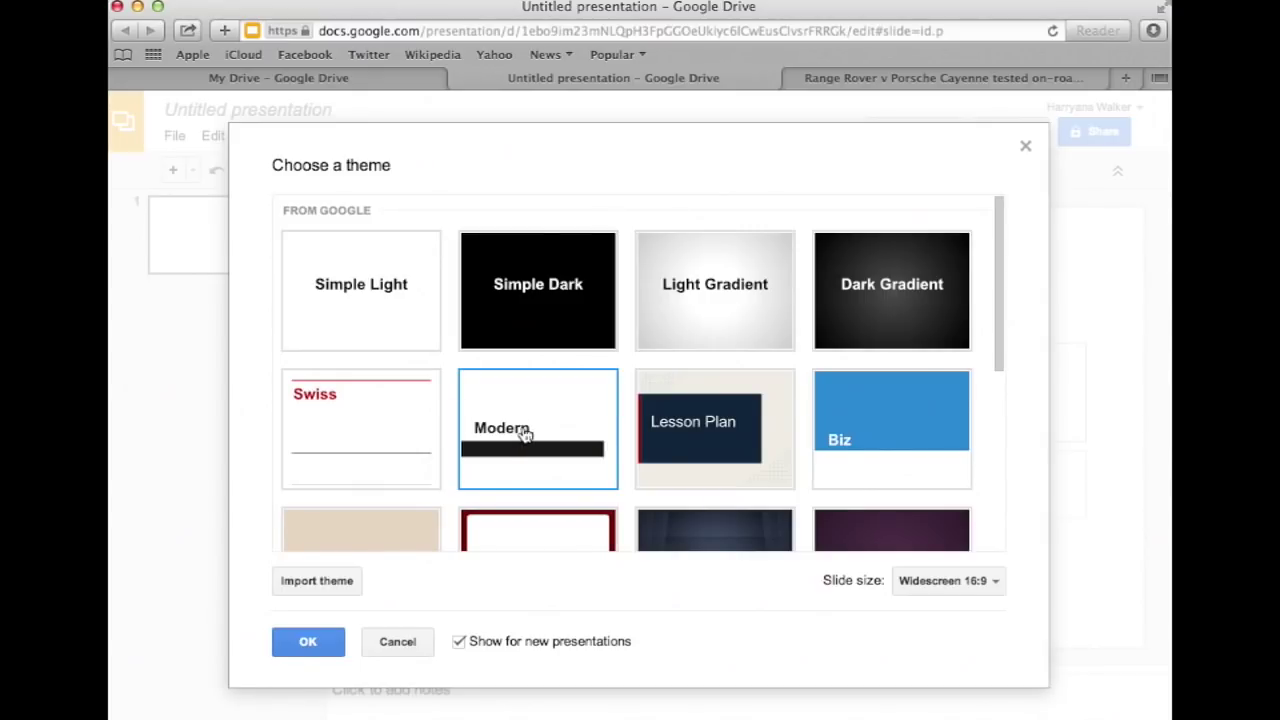
left_click(298, 642)
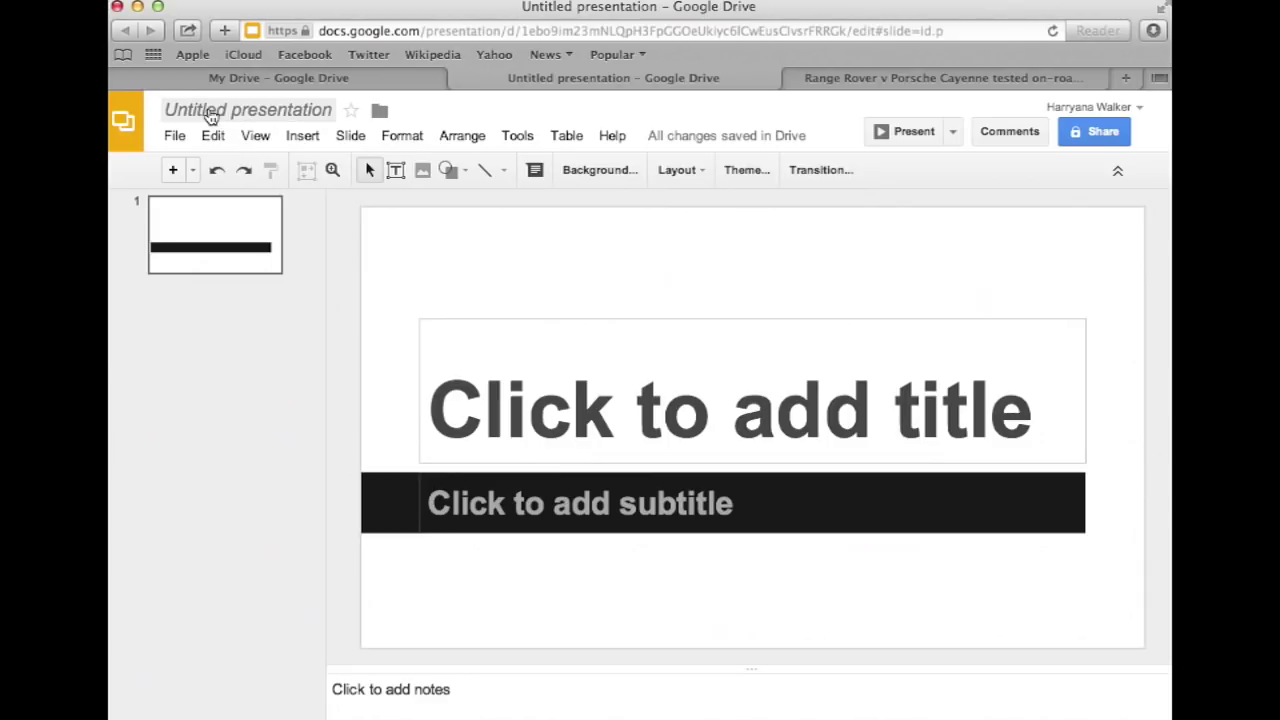
Rename the untitled presentation as "Tutorial".
left_click(210, 117)
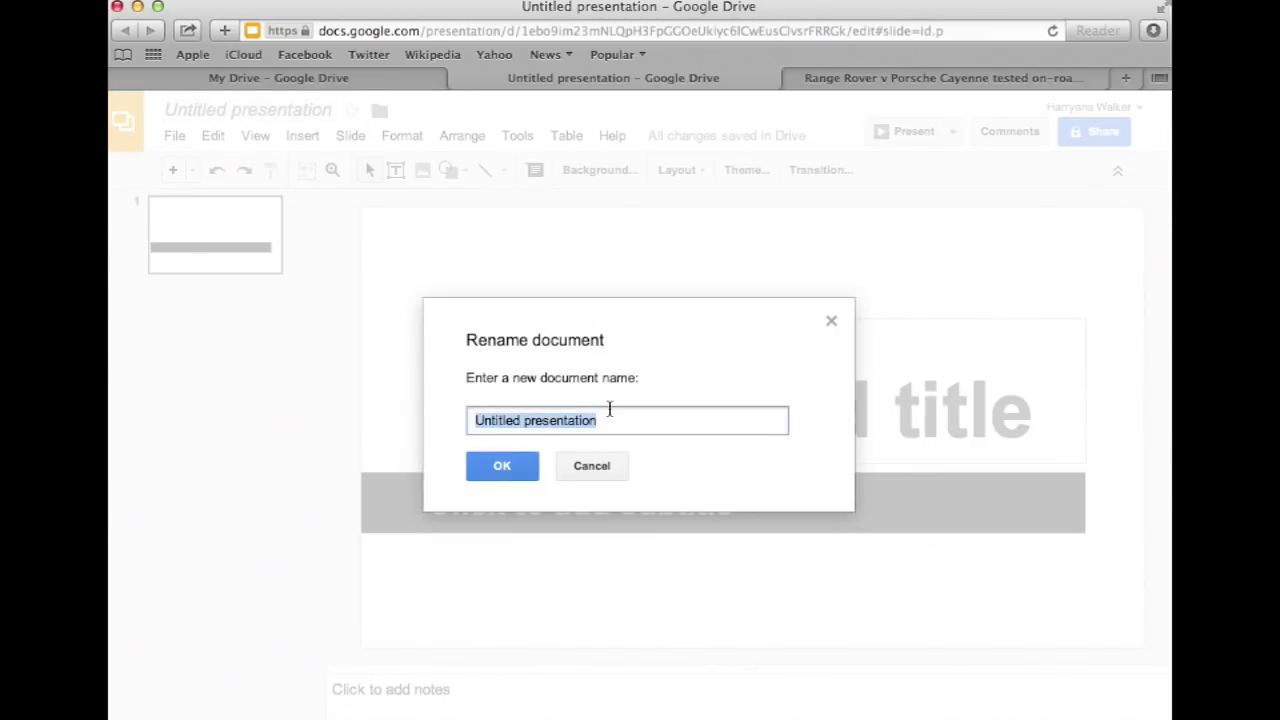
key("BackSpace")
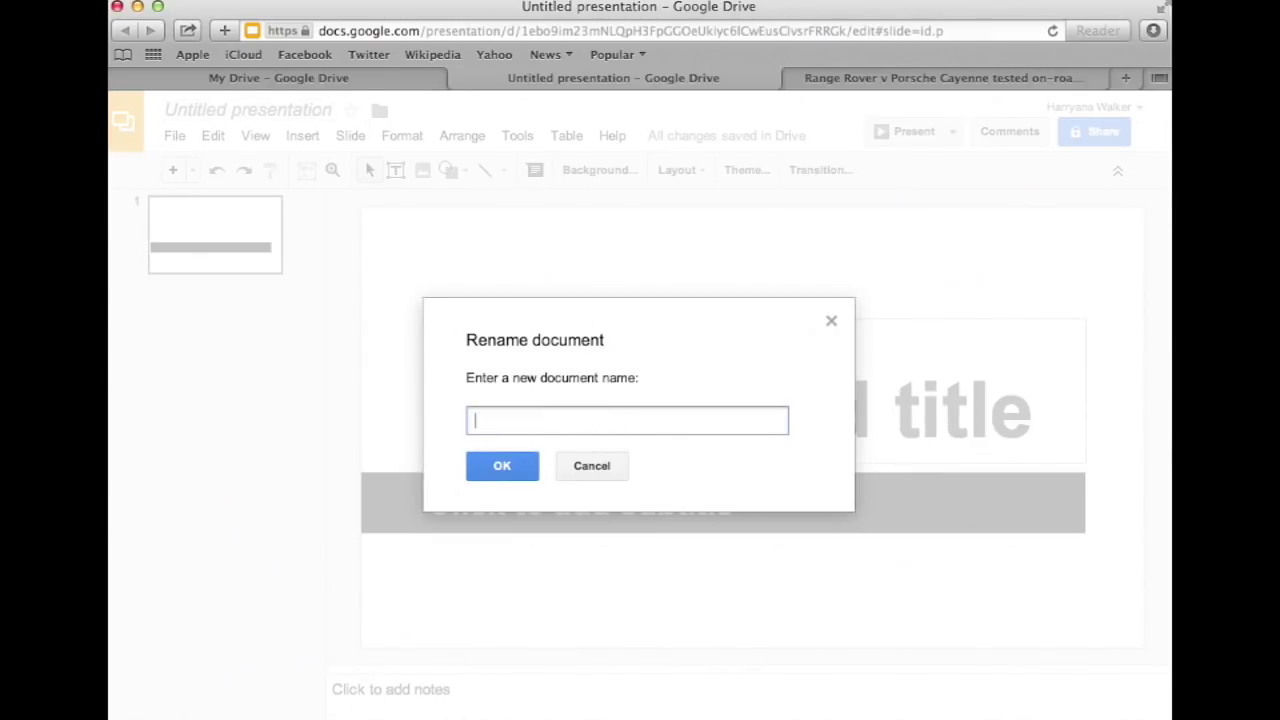
type("Tutorial")
left_click(492, 470)
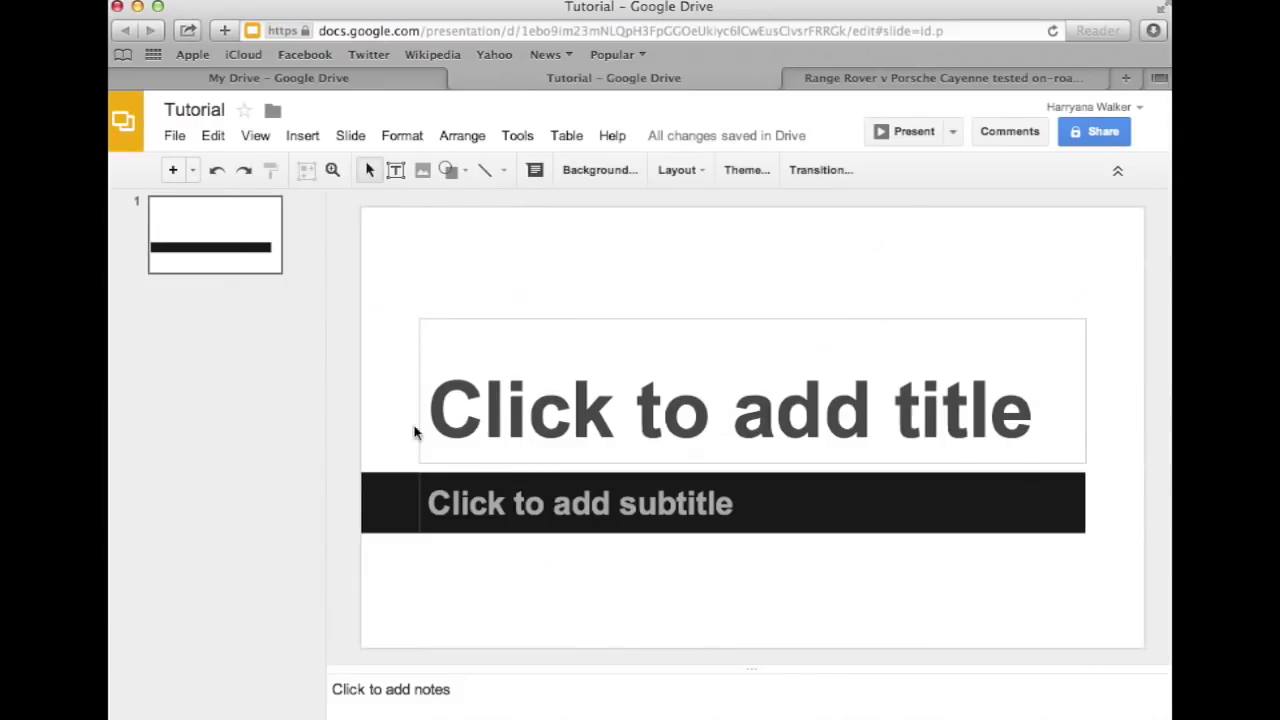
Add three new slides after the title slide and return to slide 1.
left_click(192, 230)
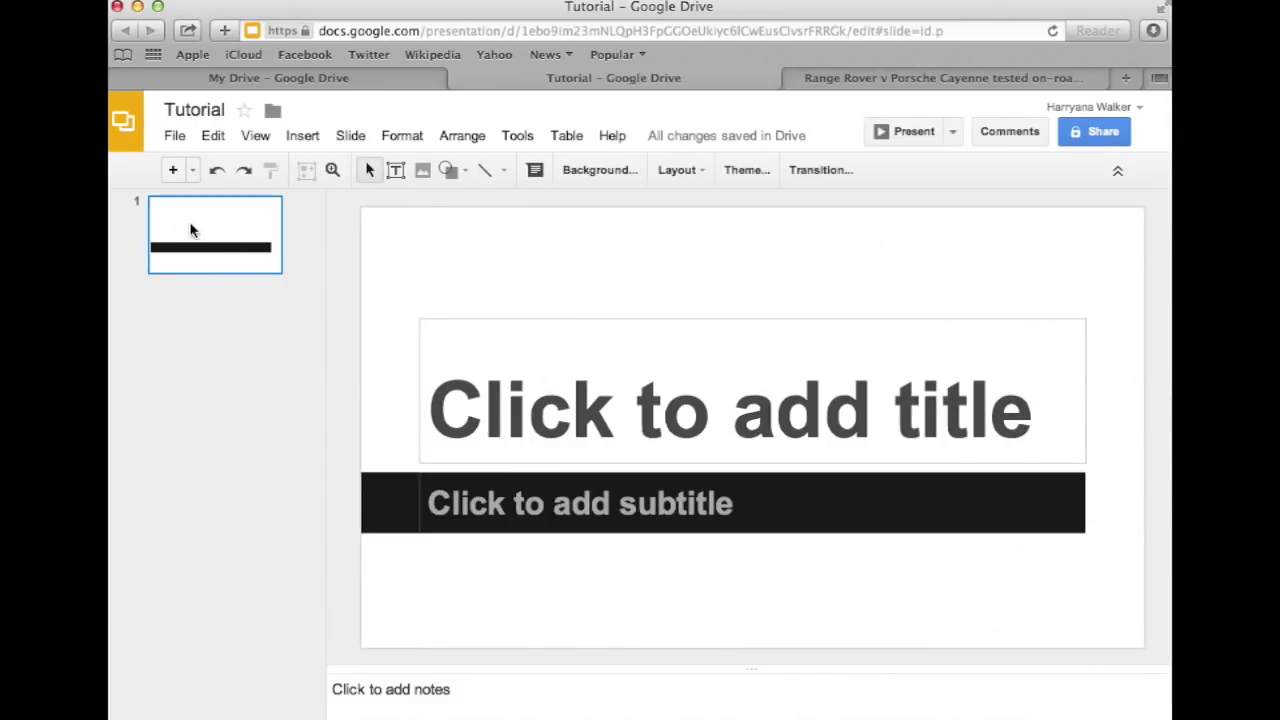
left_click(173, 171)
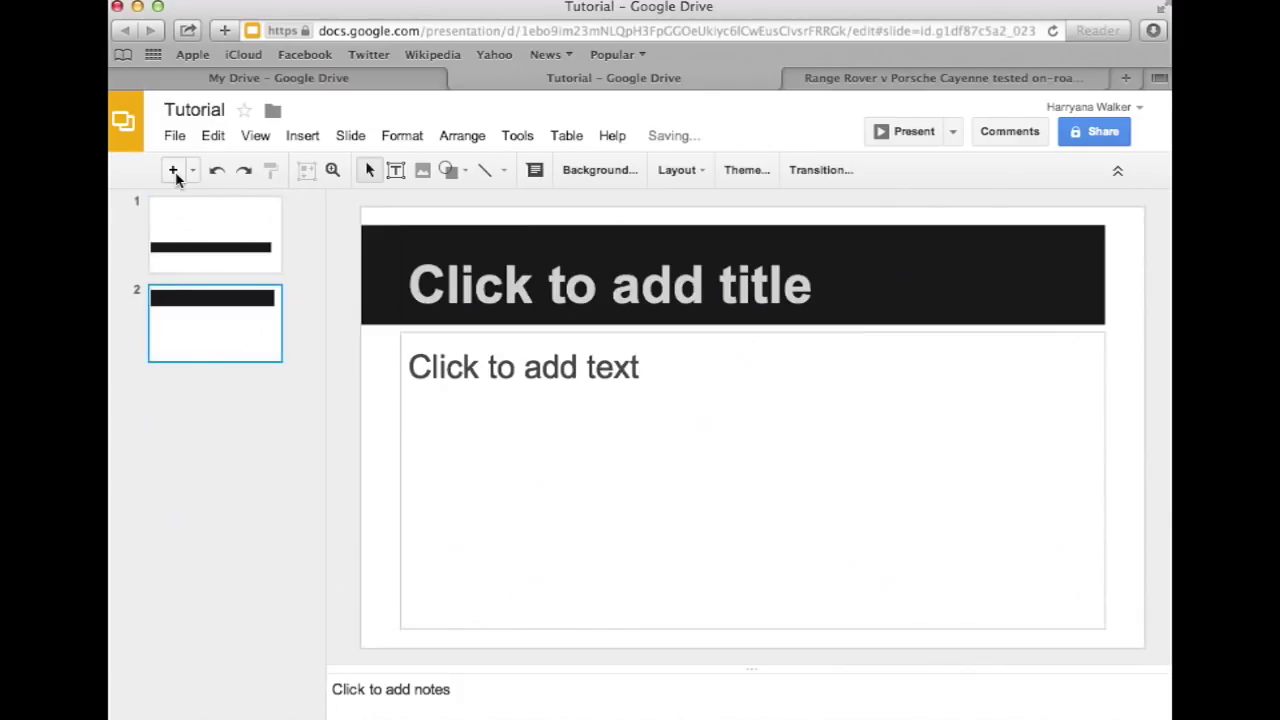
left_click(175, 171)
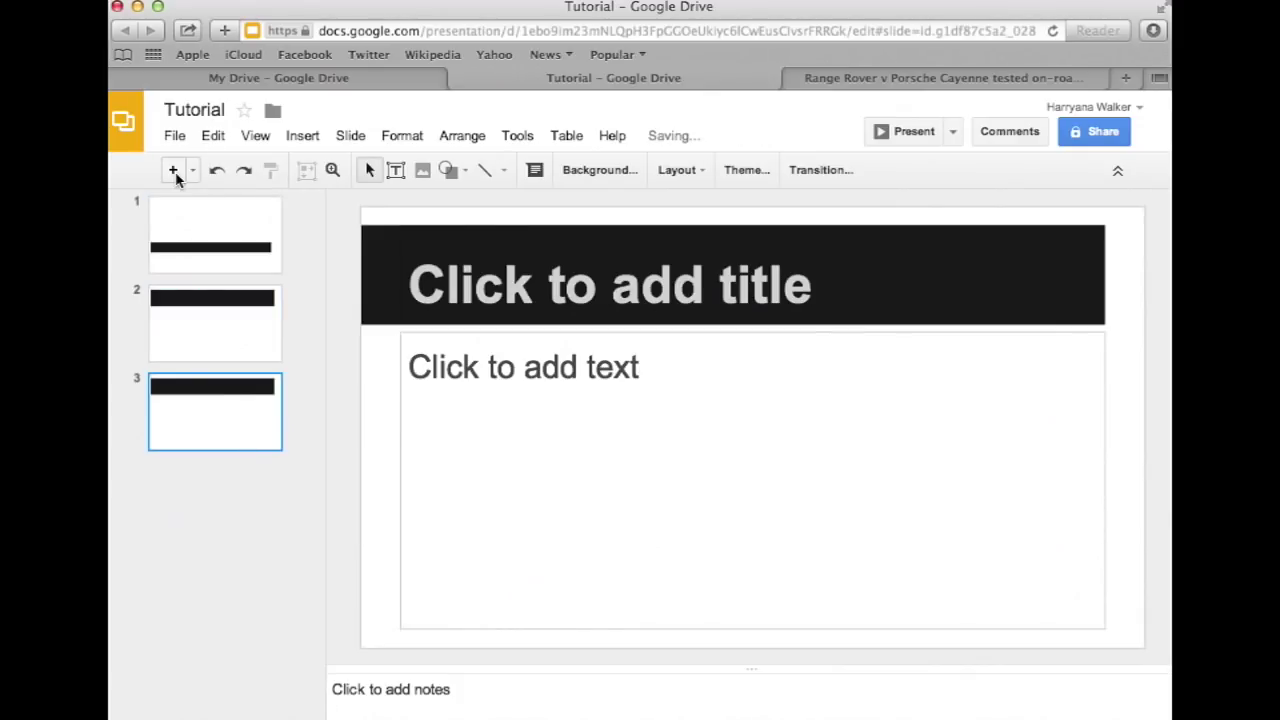
left_click(175, 171)
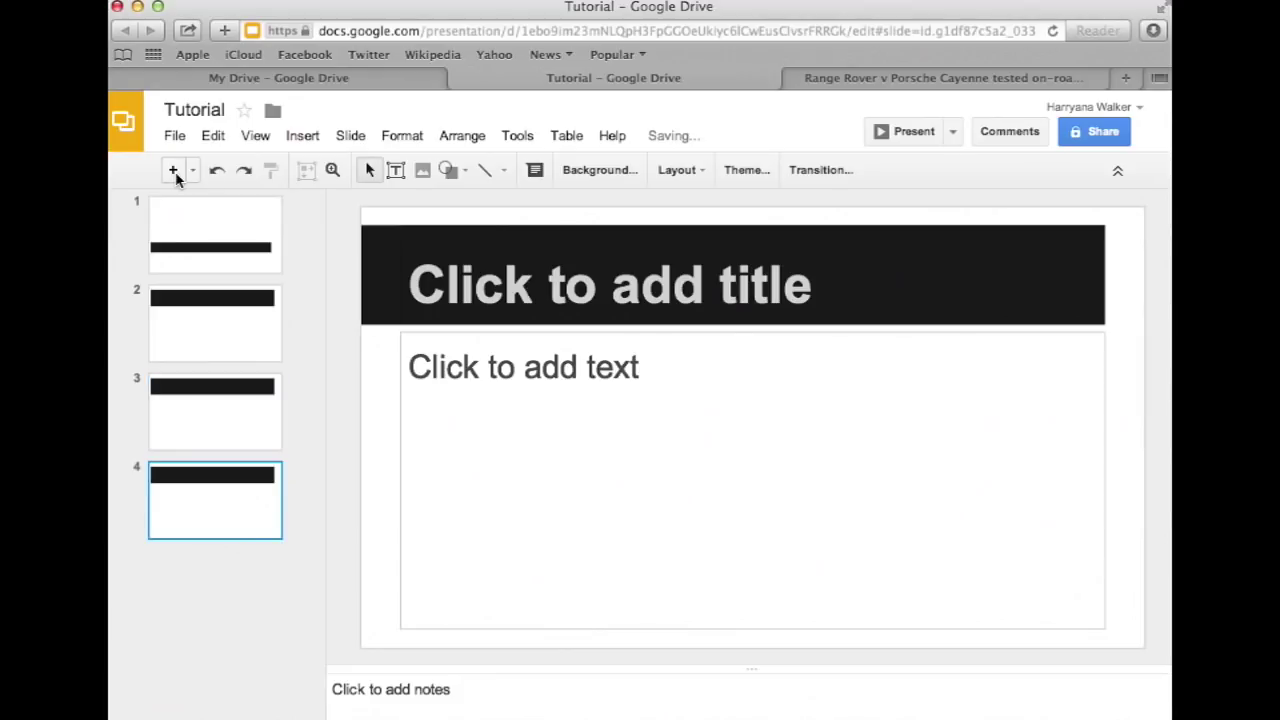
left_click(199, 242)
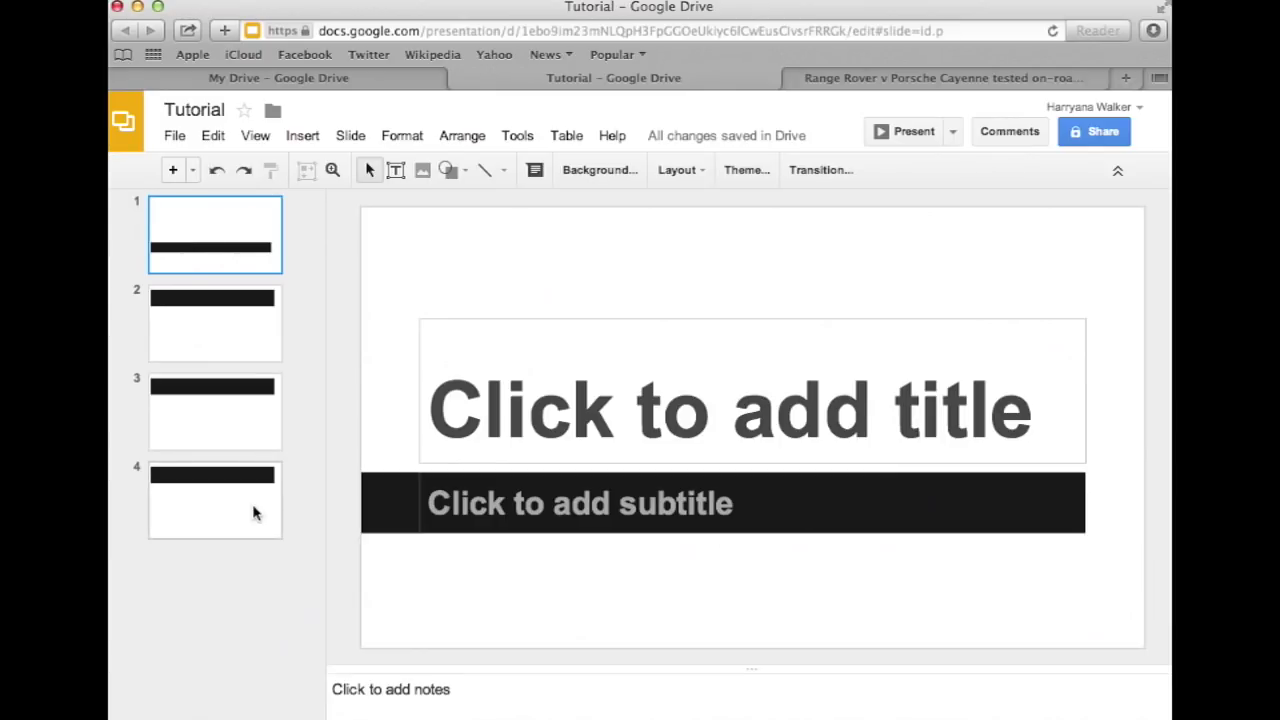
Set the slide background colour to blue and apply it to all slides.
left_click(206, 421)
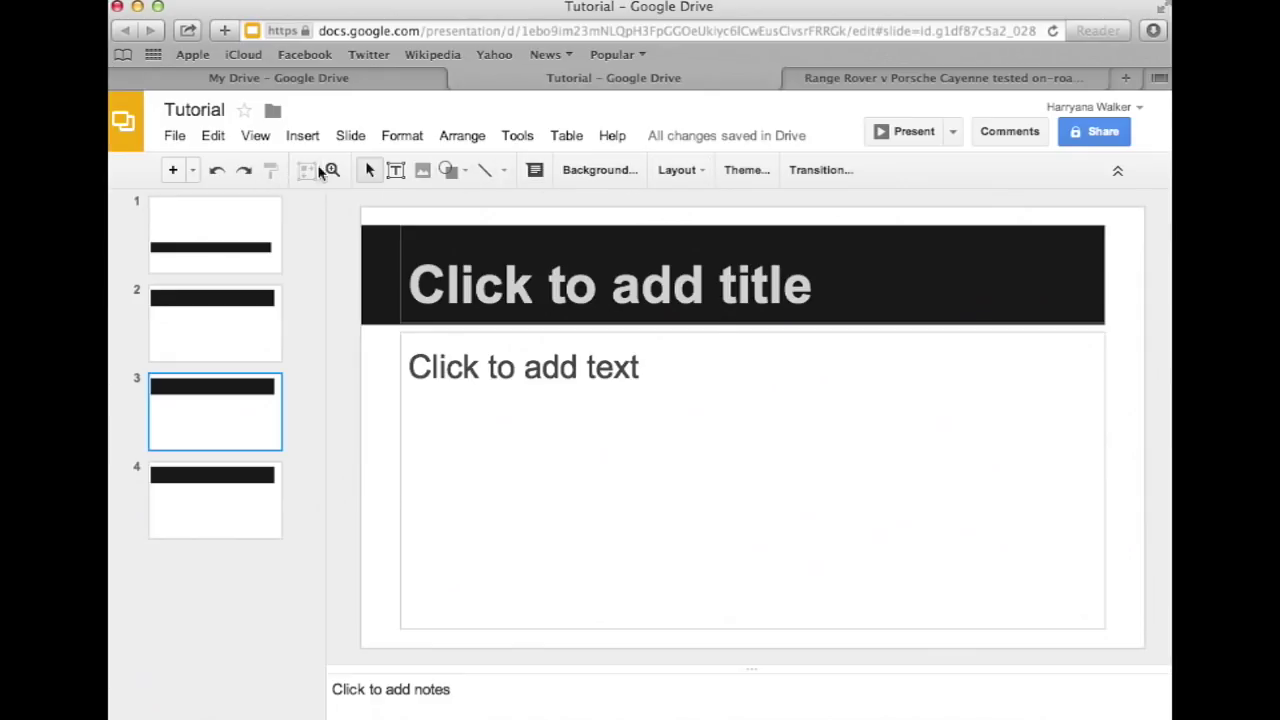
left_click(600, 170)
left_click(690, 367)
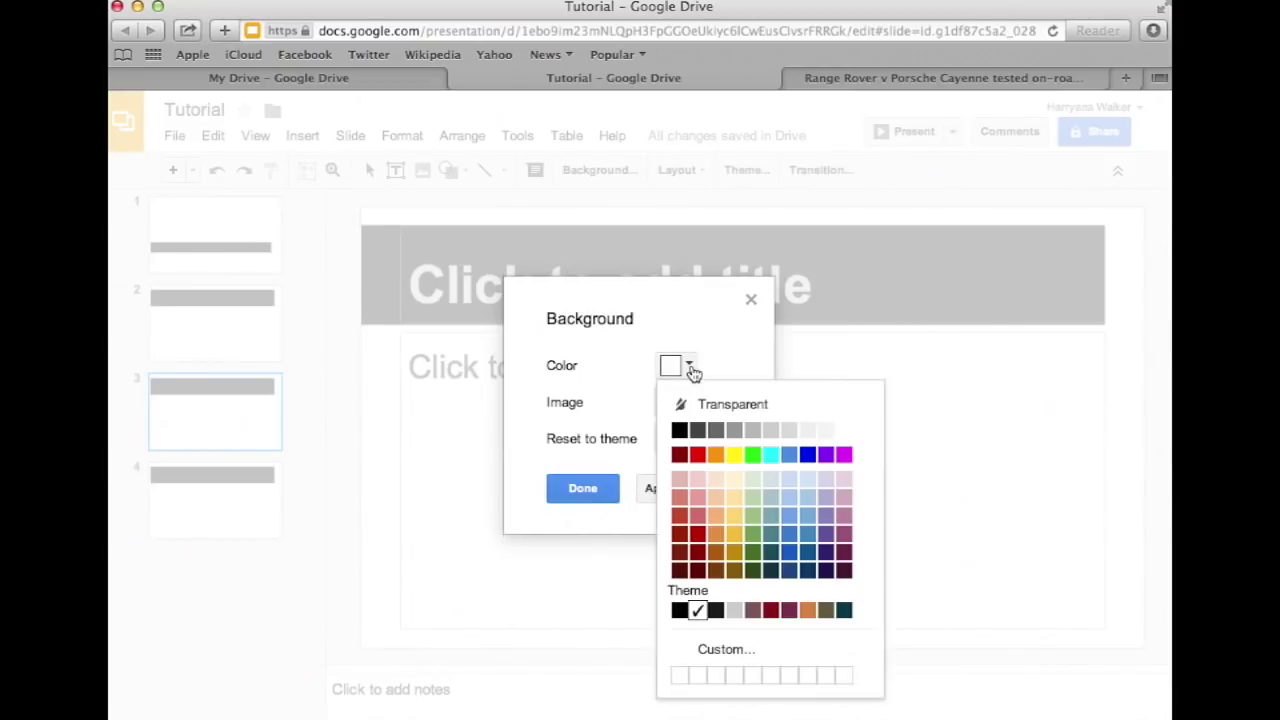
left_click(809, 456)
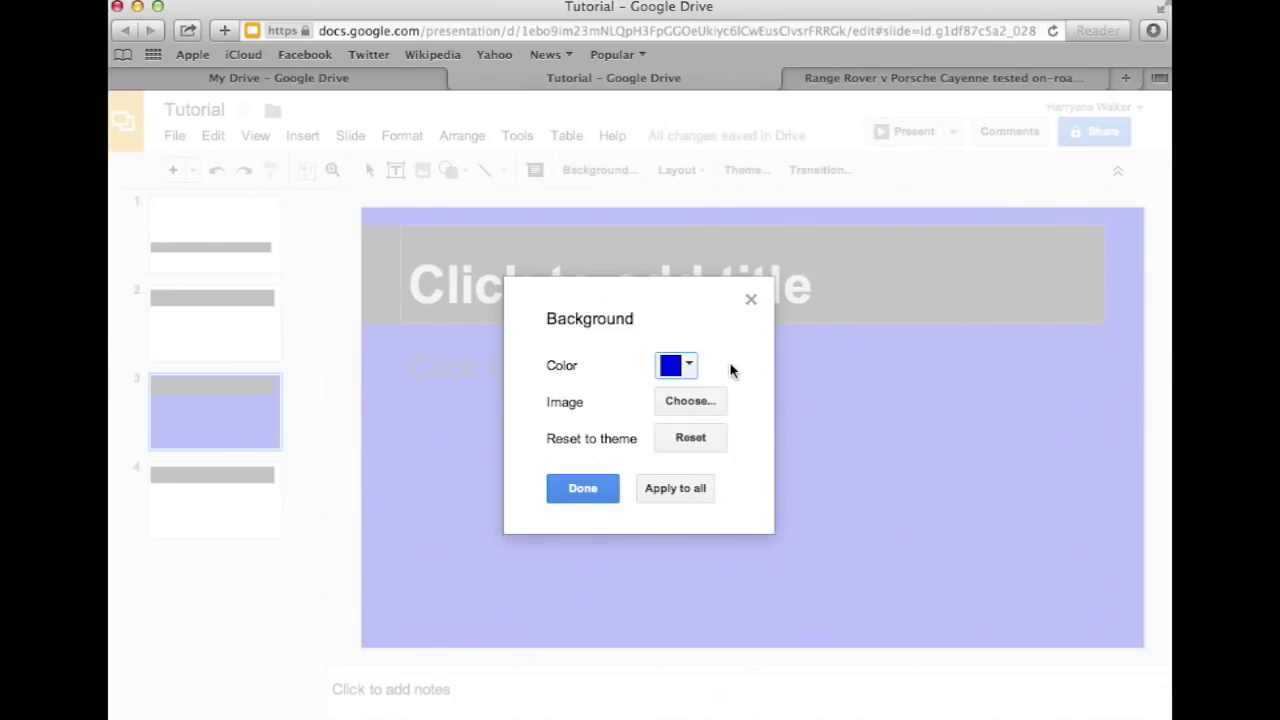
left_click(660, 490)
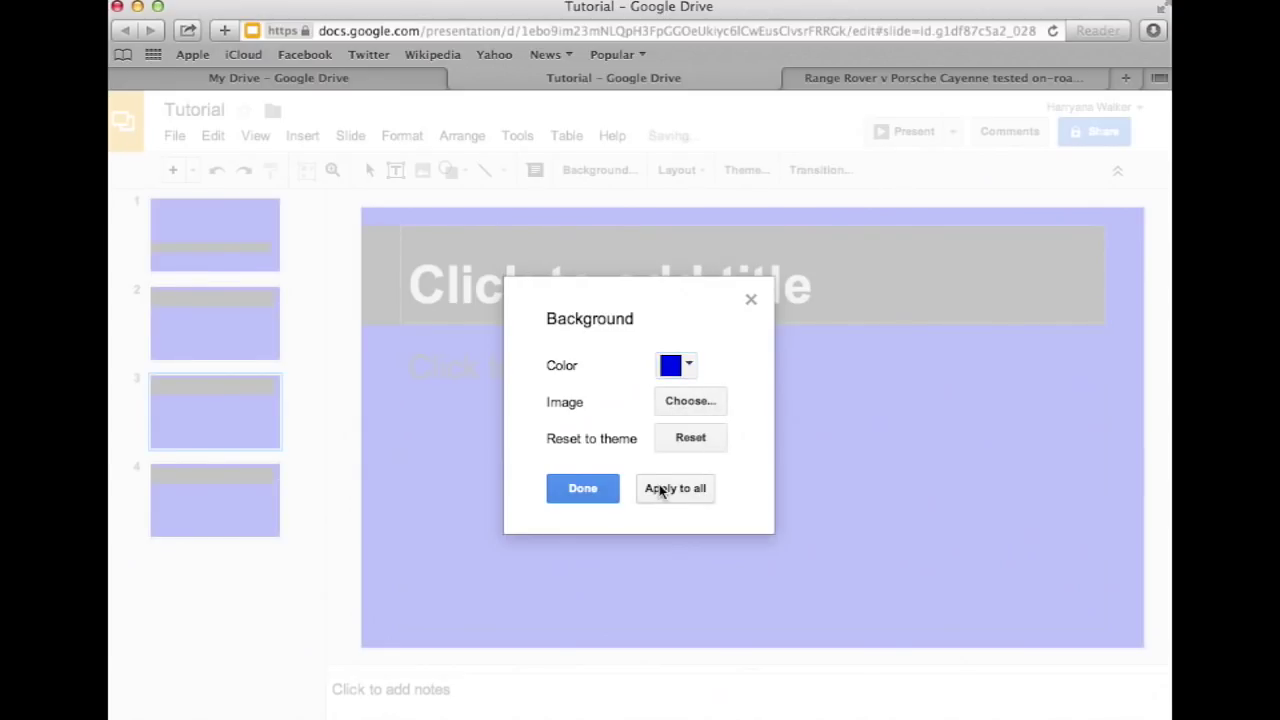
left_click(582, 489)
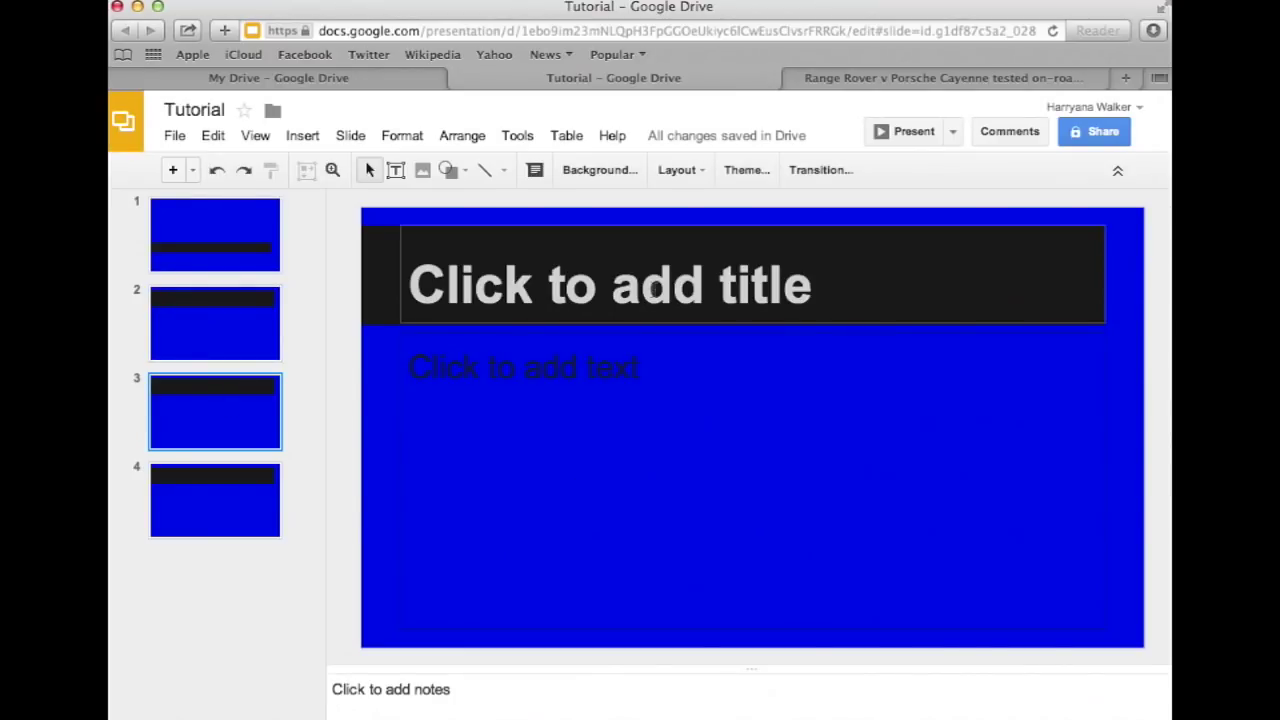
Change slide 3 to the Title and Two Columns layout and select its two text columns in turn.
left_click(700, 172)
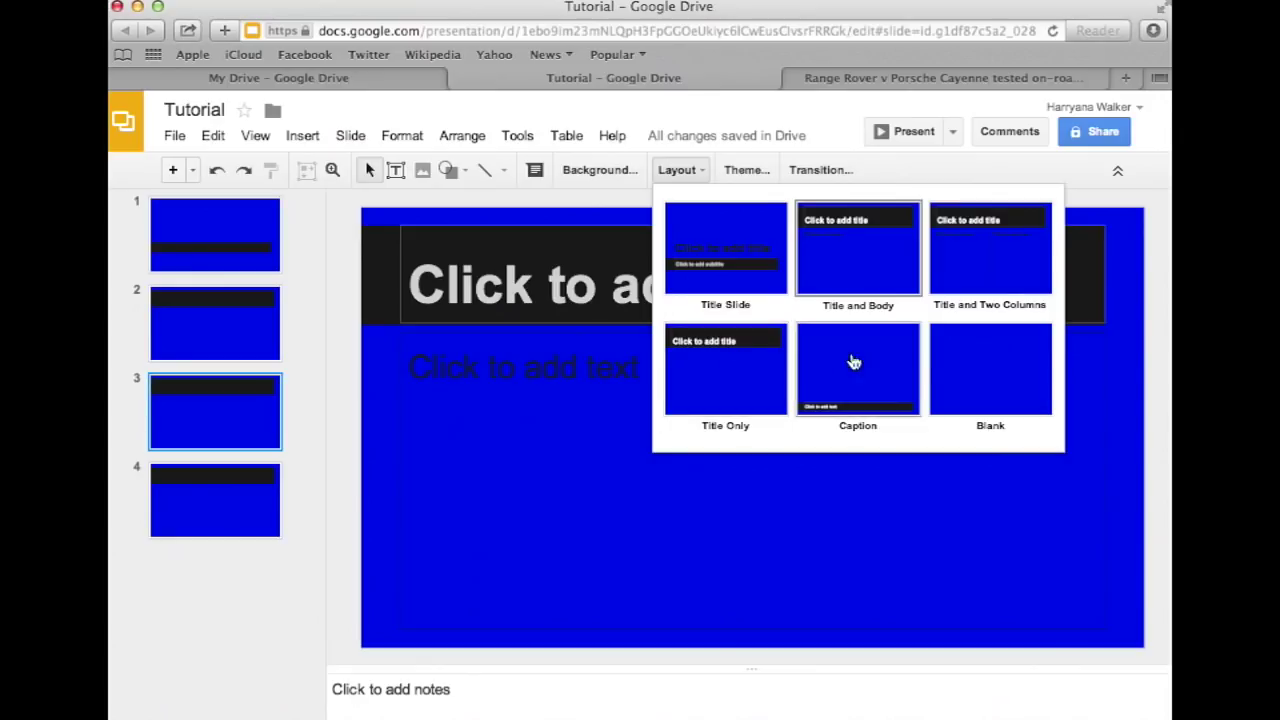
left_click(991, 257)
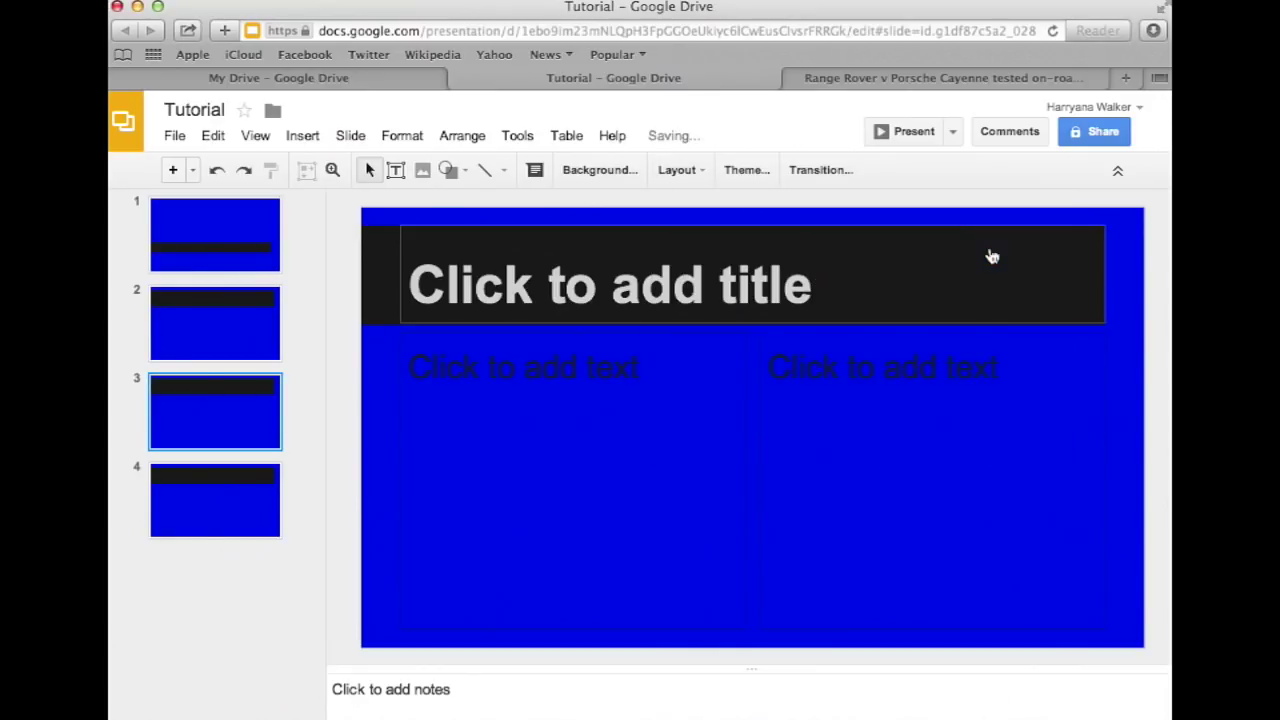
left_click(571, 383)
left_click(810, 383)
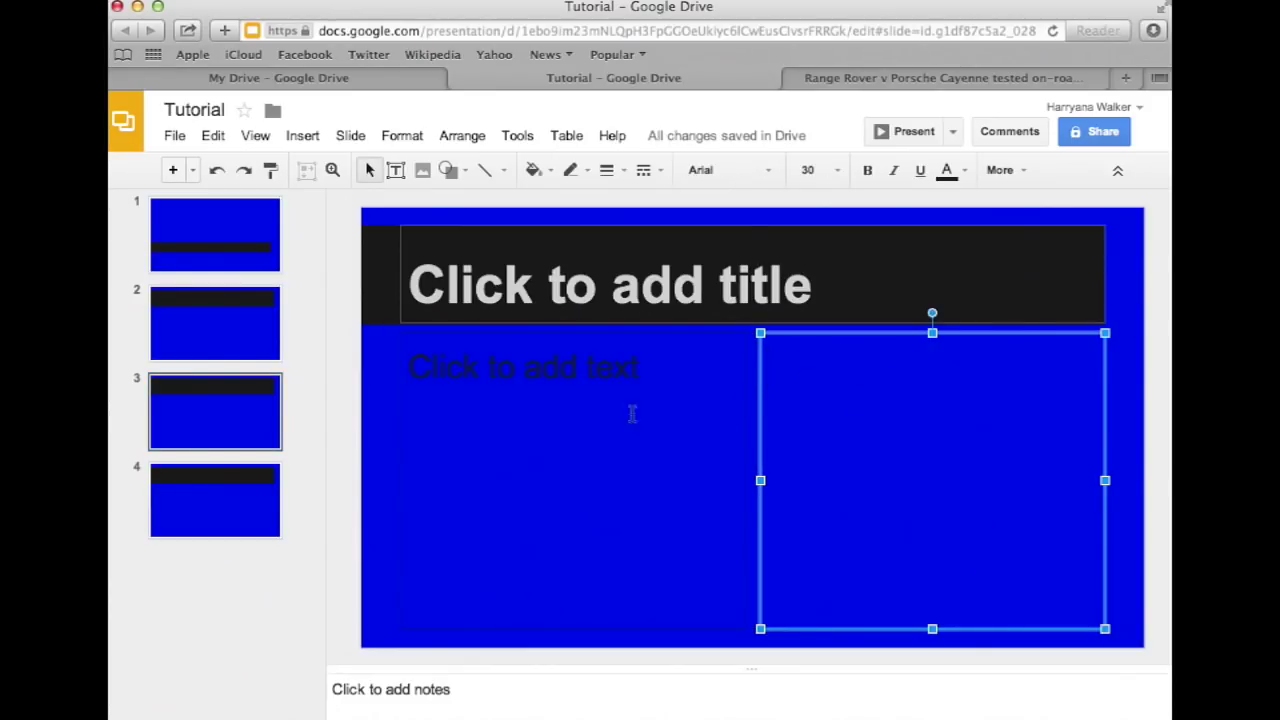
Change slide 4 to the Blank layout.
left_click(195, 514)
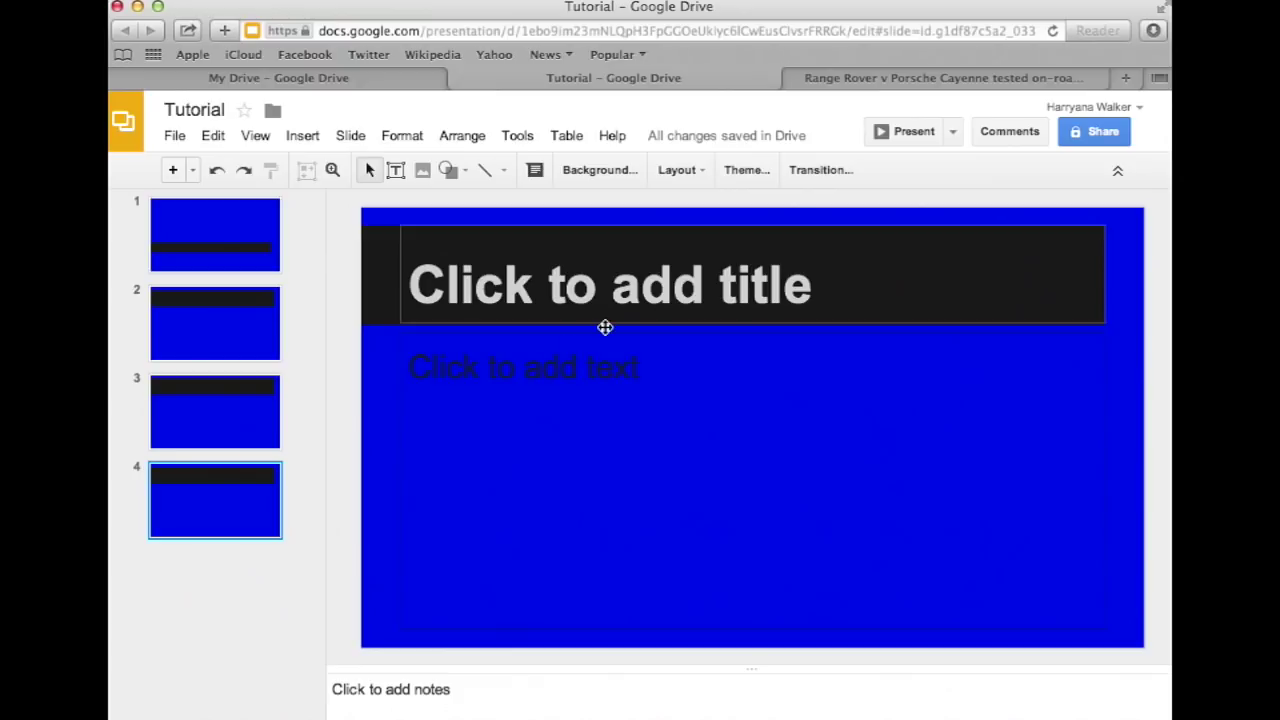
left_click(678, 170)
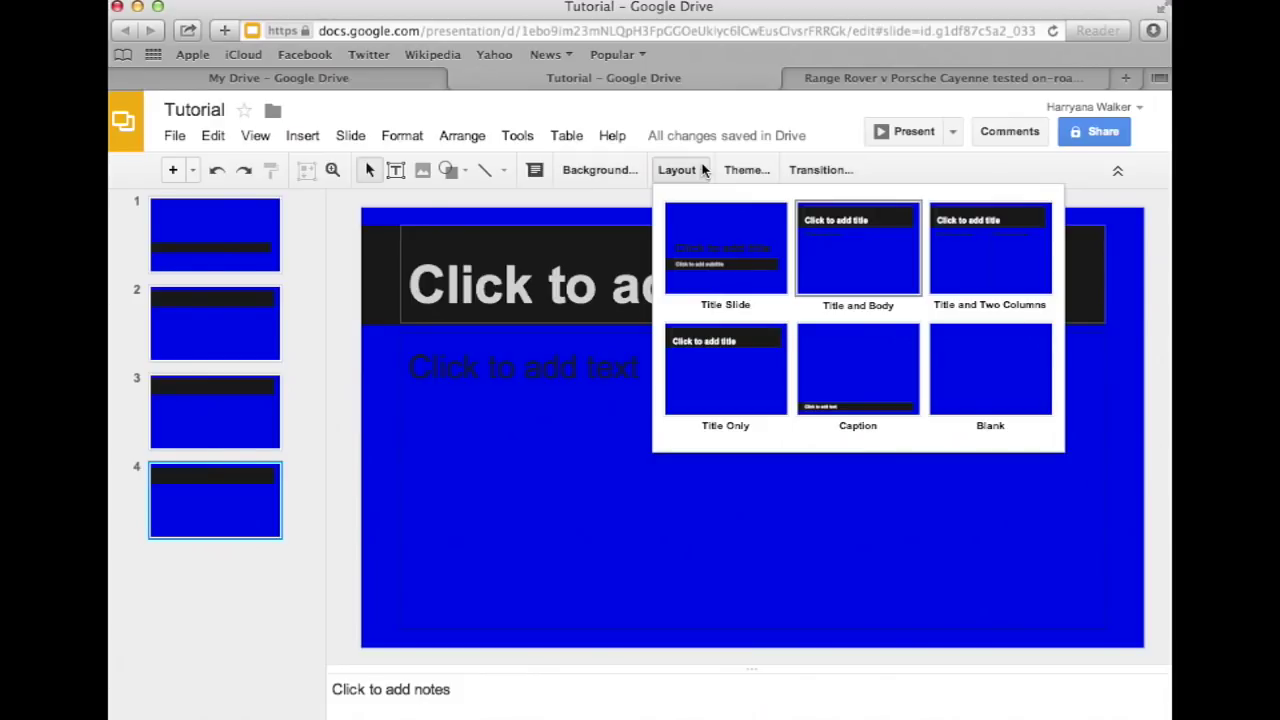
left_click(993, 380)
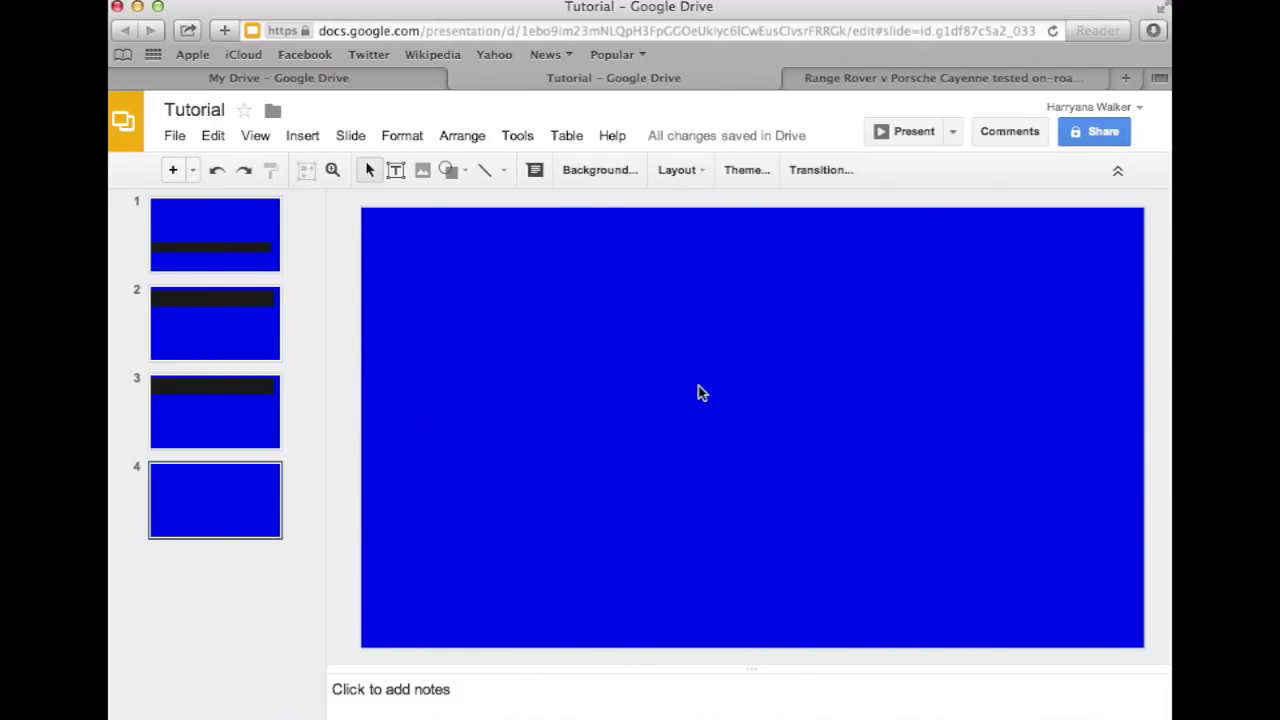
Change the presentation's theme to Friendly and view the restyled slides 1 and 2.
left_click(750, 175)
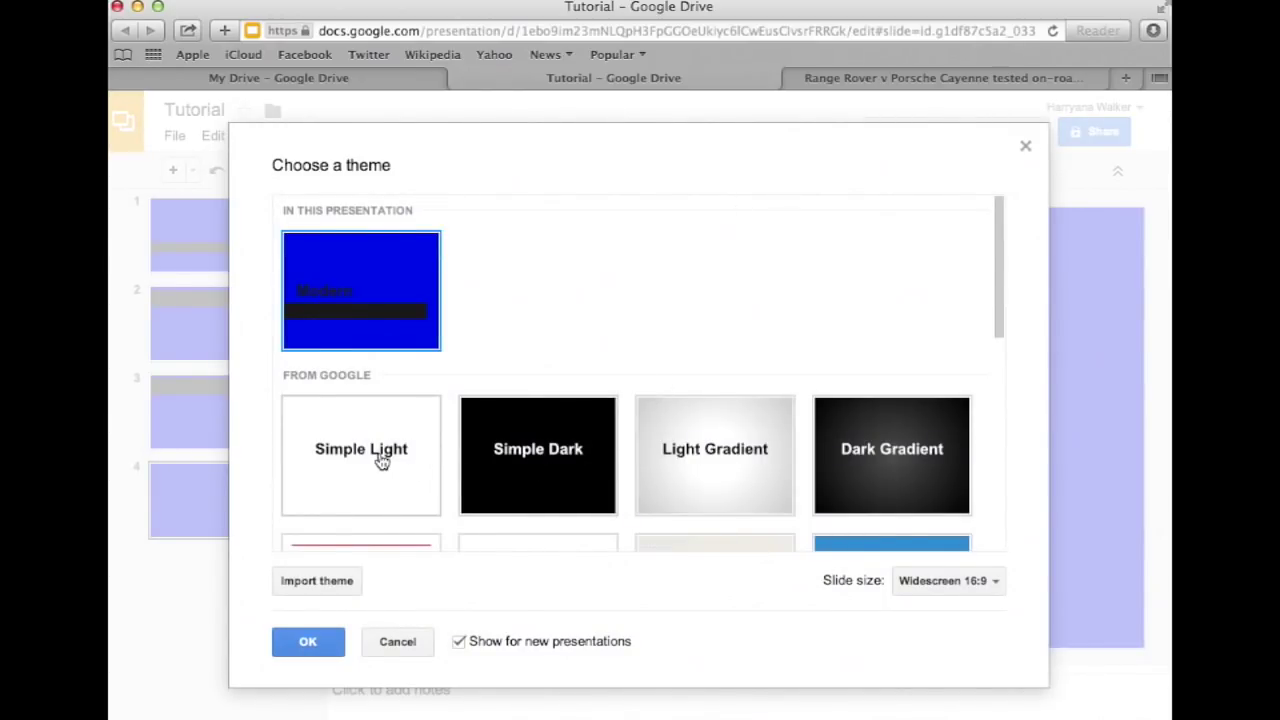
scroll(380, 460, "down", 5)
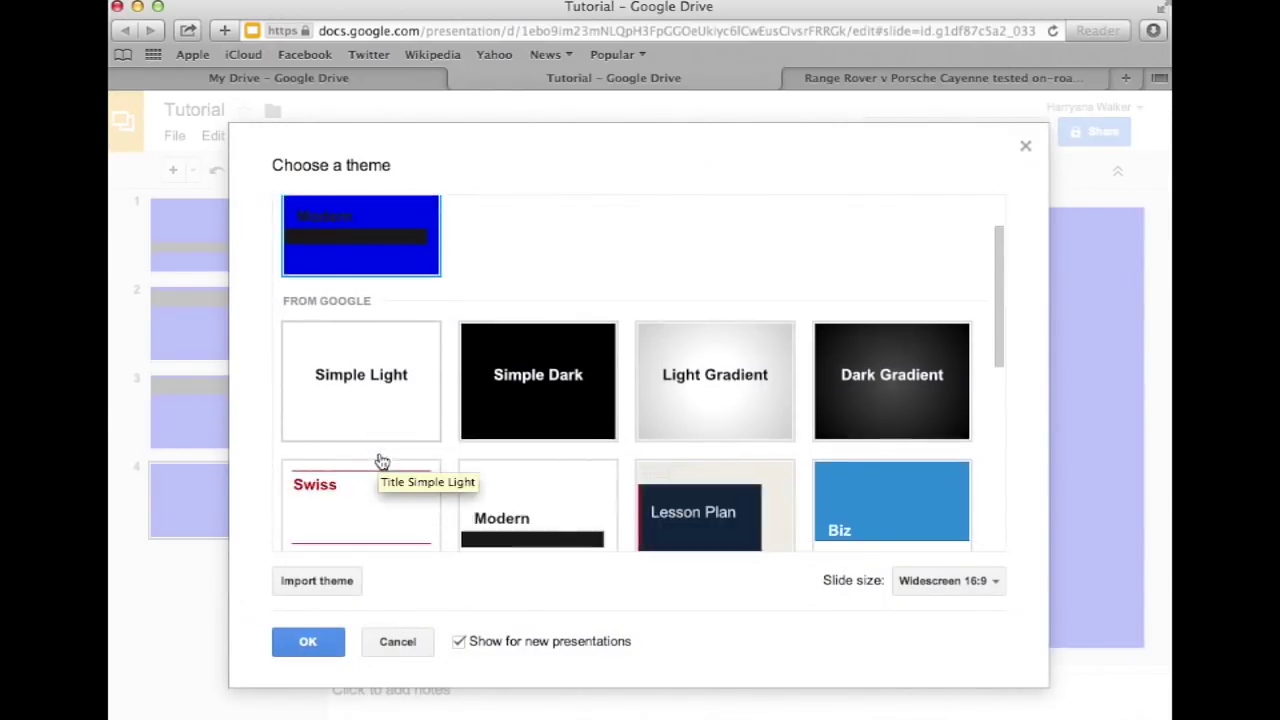
scroll(380, 460, "down", 3)
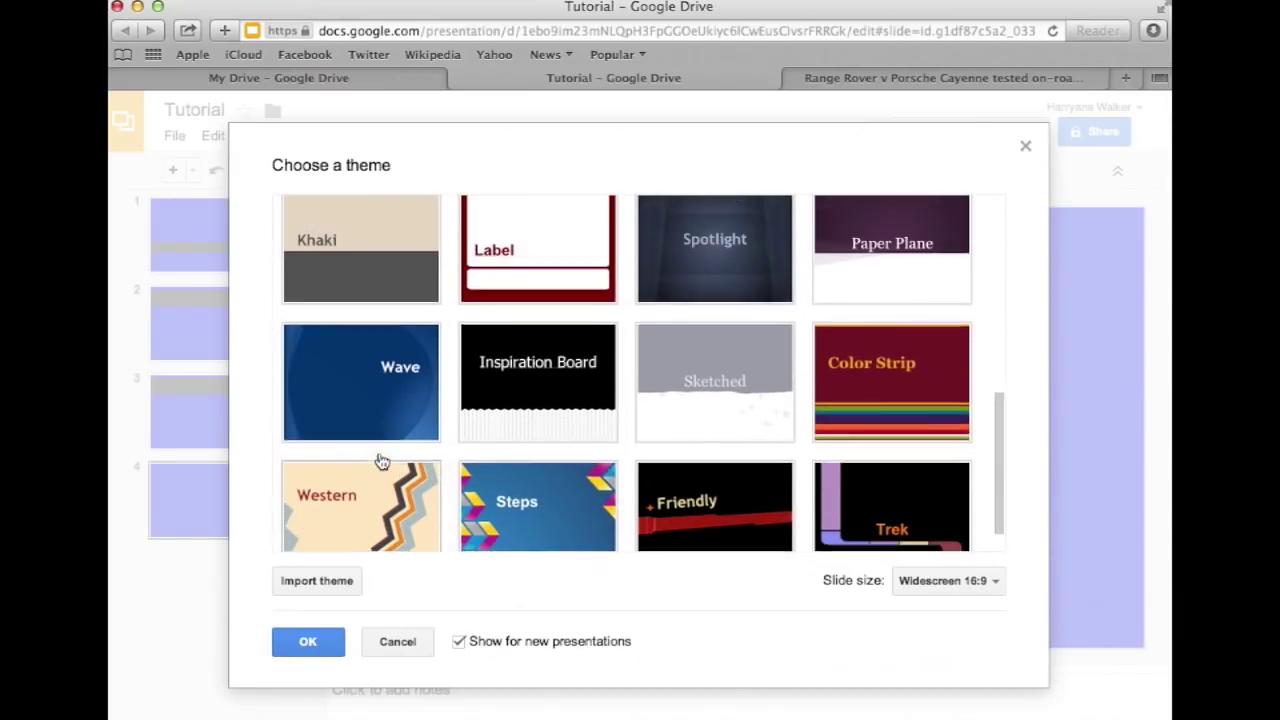
scroll(380, 460, "up", 5)
scroll(380, 460, "down", 5)
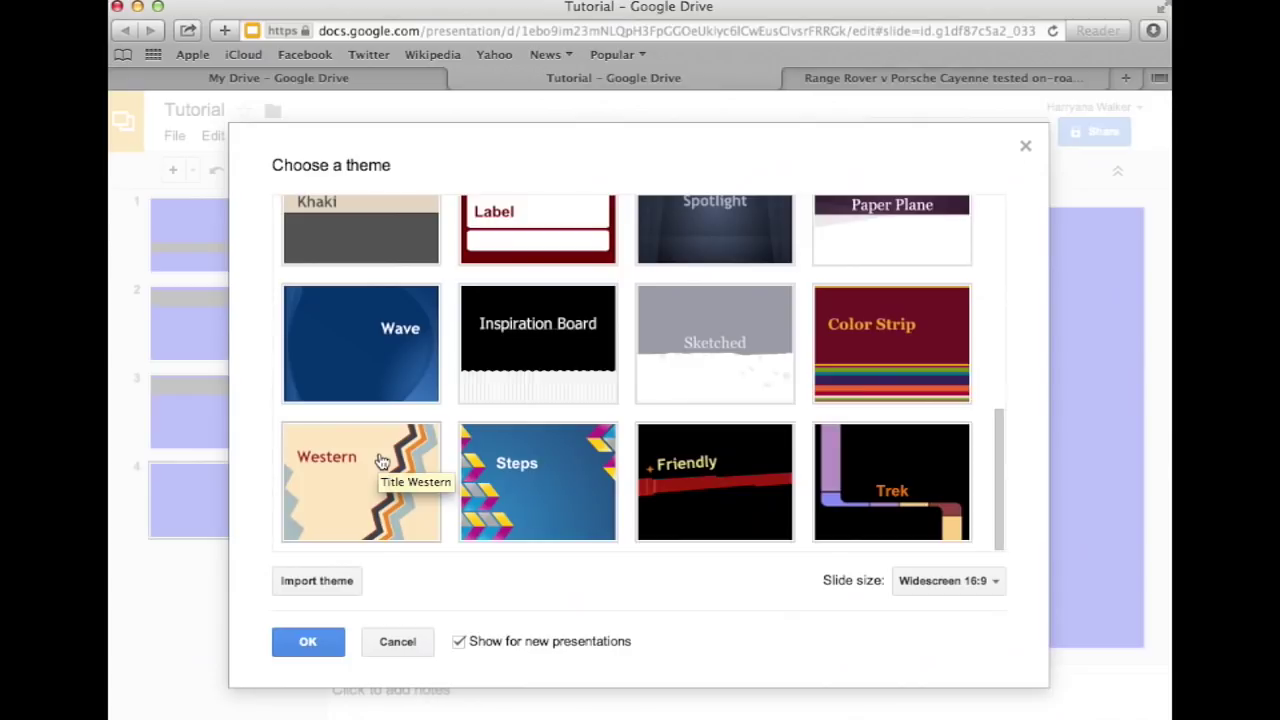
left_click(722, 478)
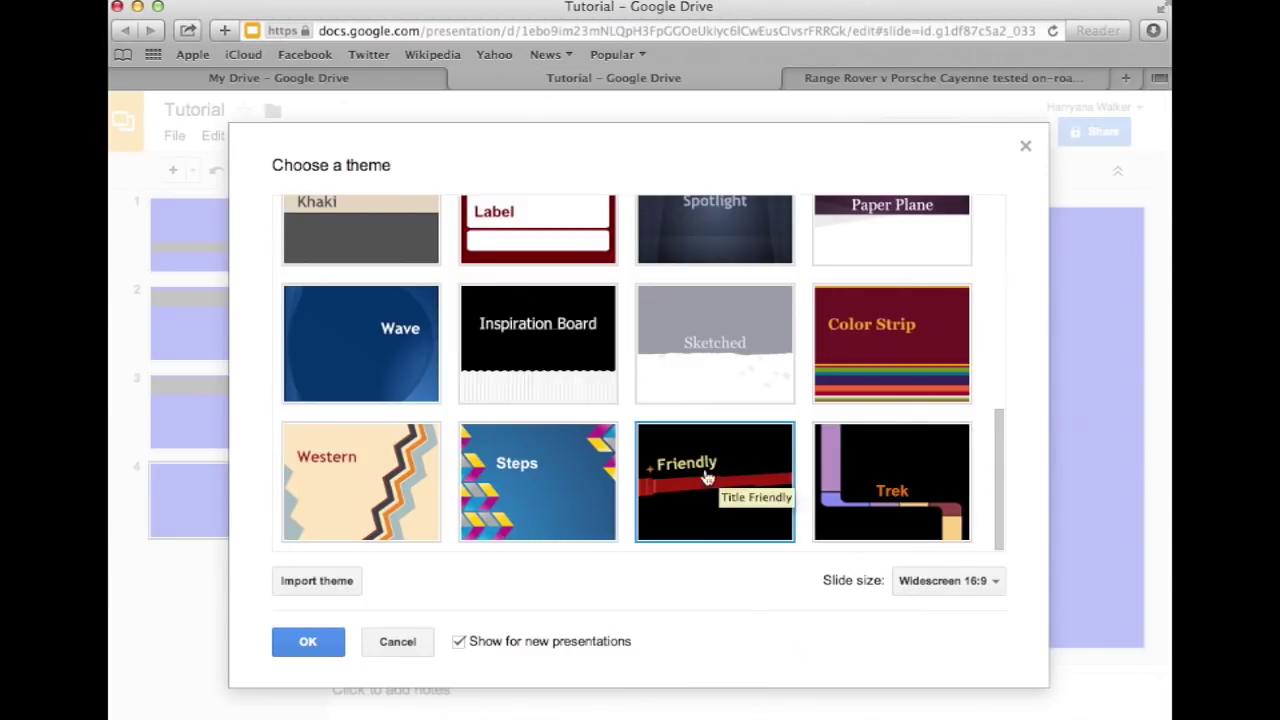
left_click(307, 646)
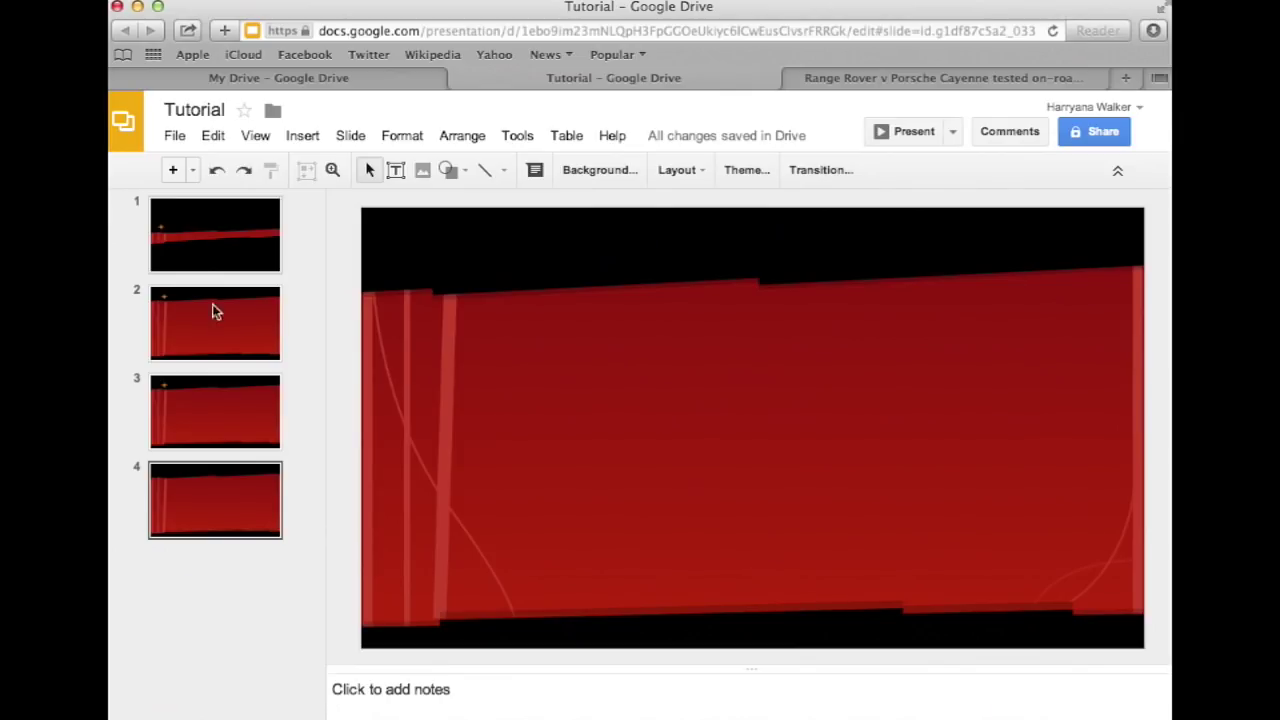
left_click(215, 243)
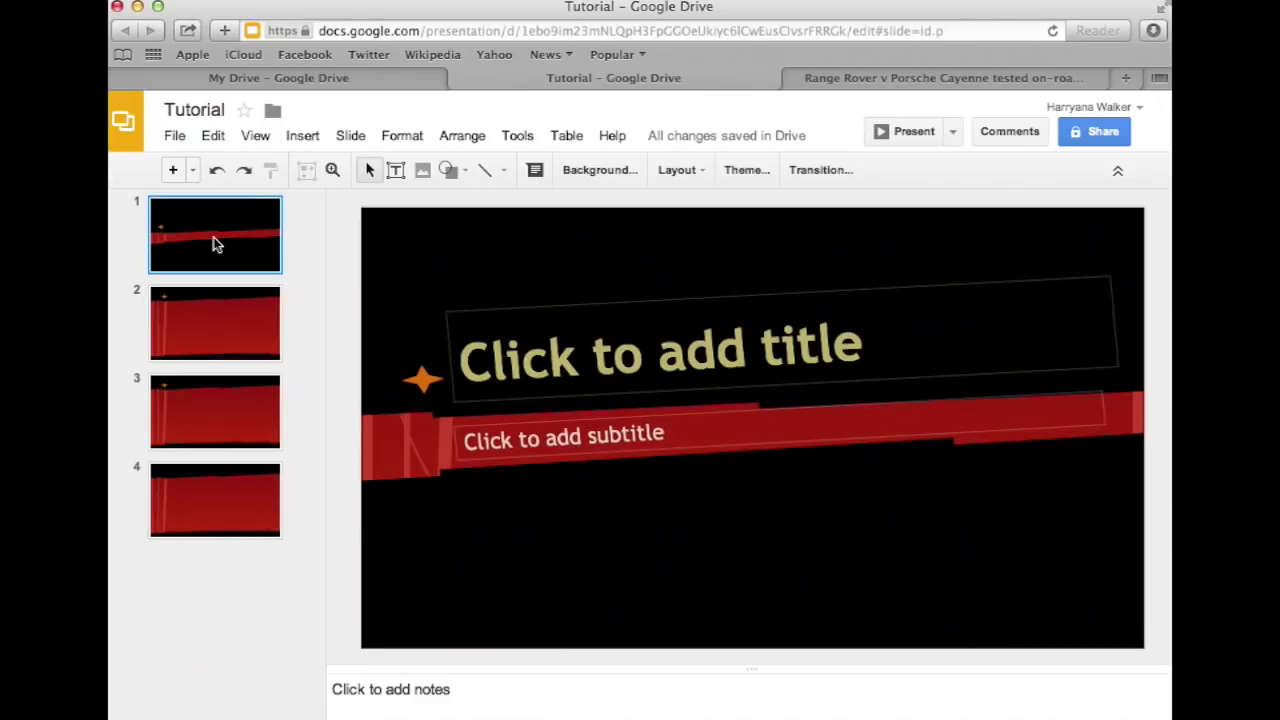
left_click(220, 350)
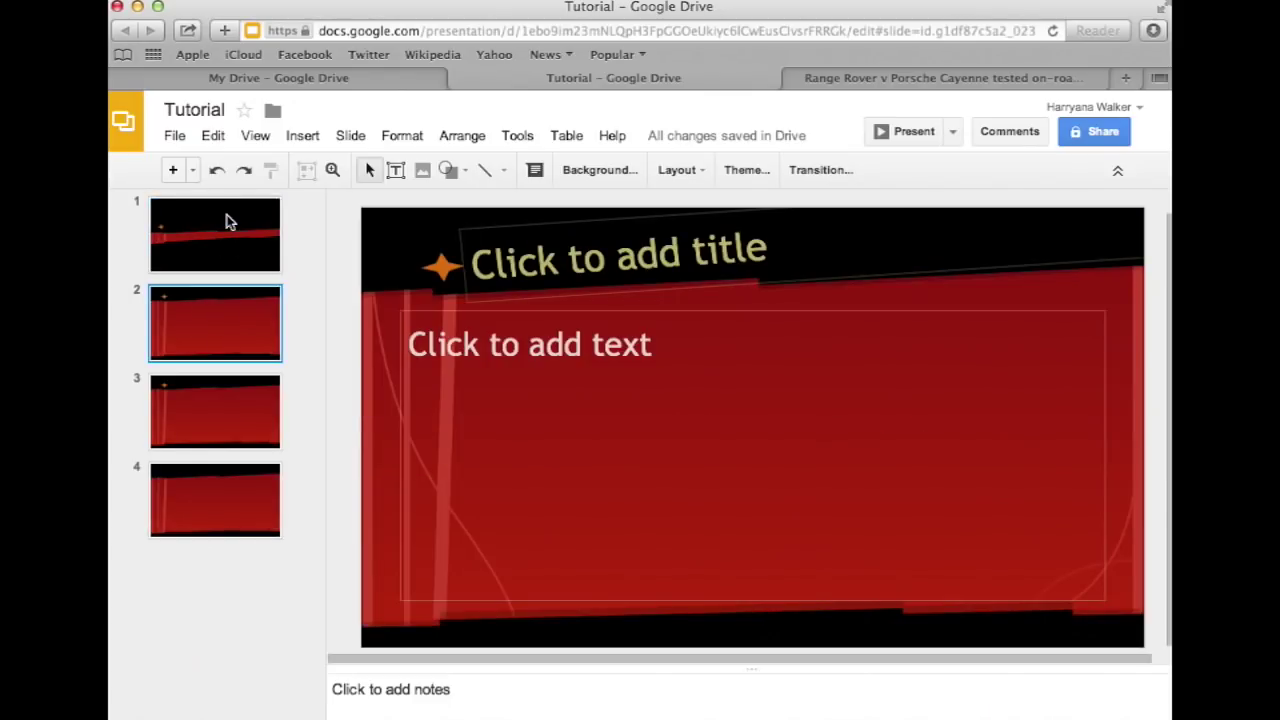